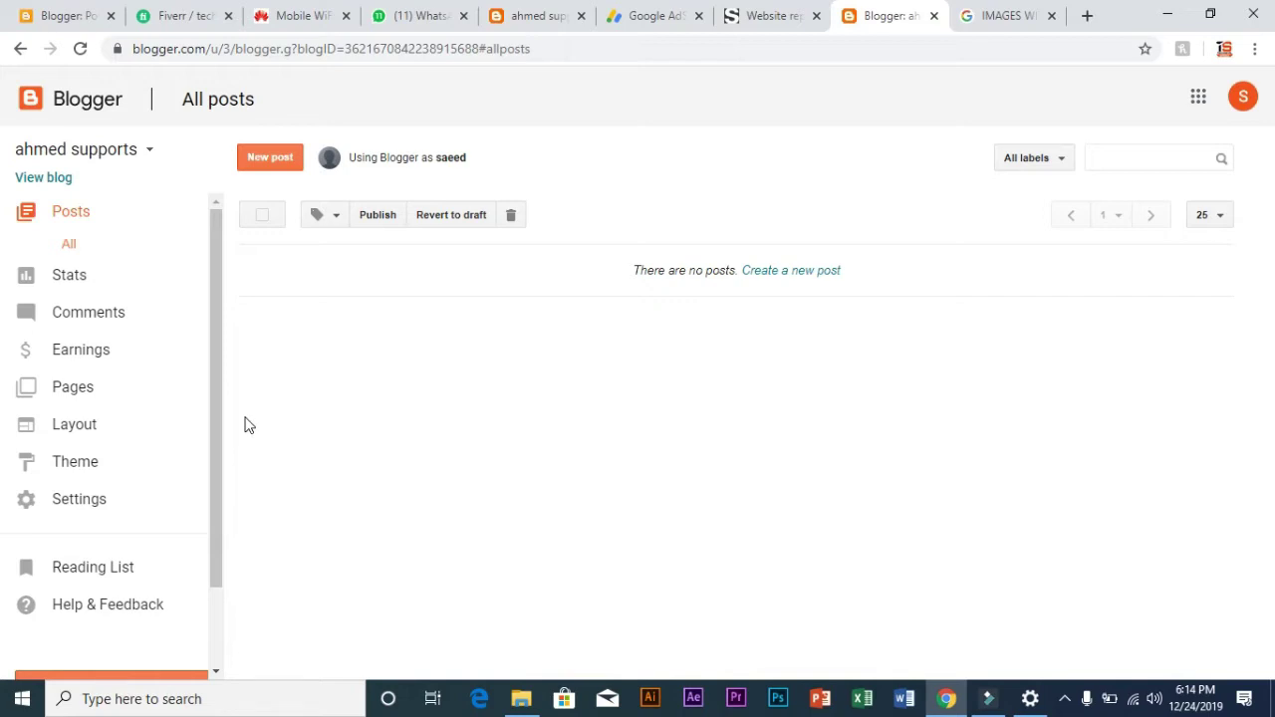
# Open the public blog in a separate tab, look over its home page, and return to the dashboard's post list.
pyautogui.click(206, 359)
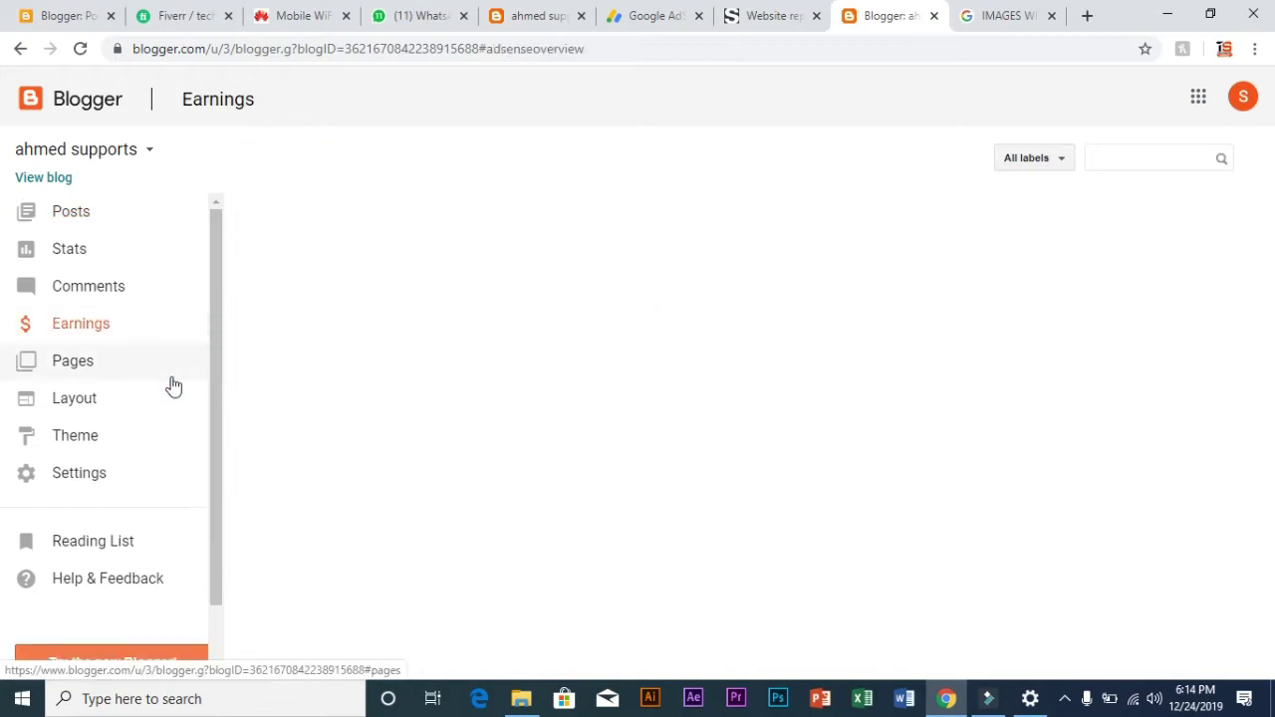
pyautogui.click(85, 221)
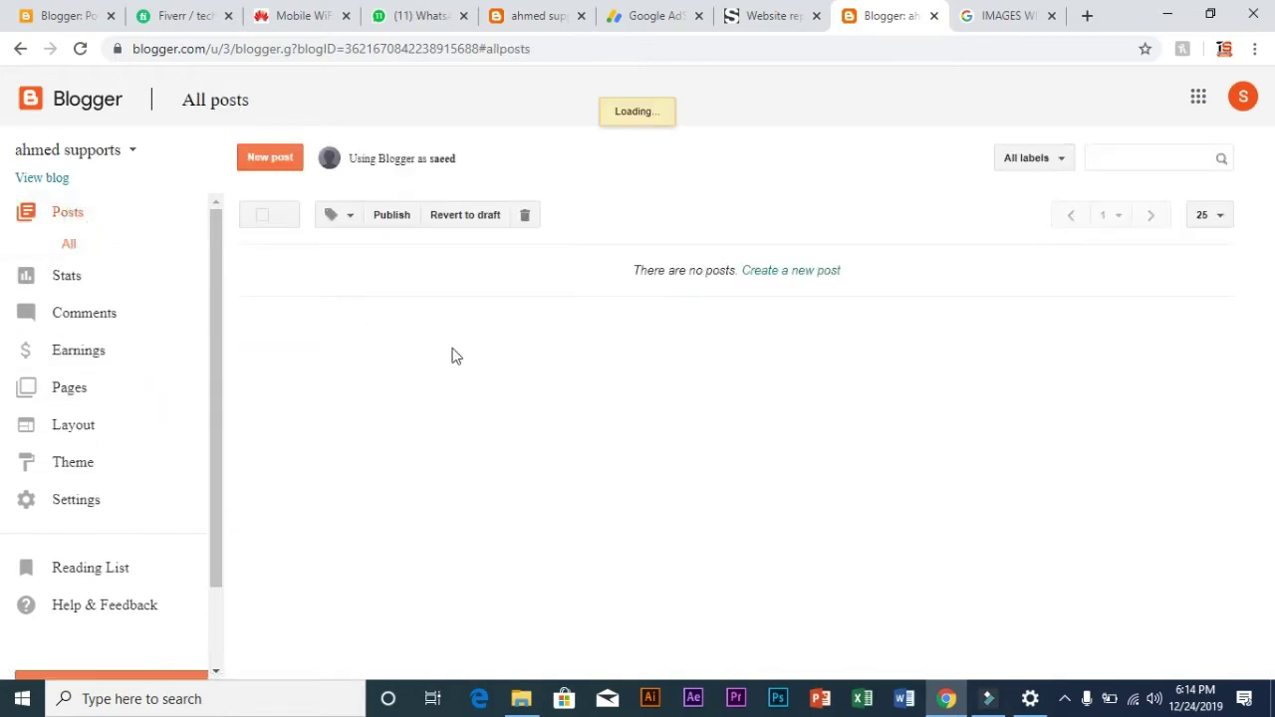
pyautogui.rightClick(57, 180)
pyautogui.click(78, 192)
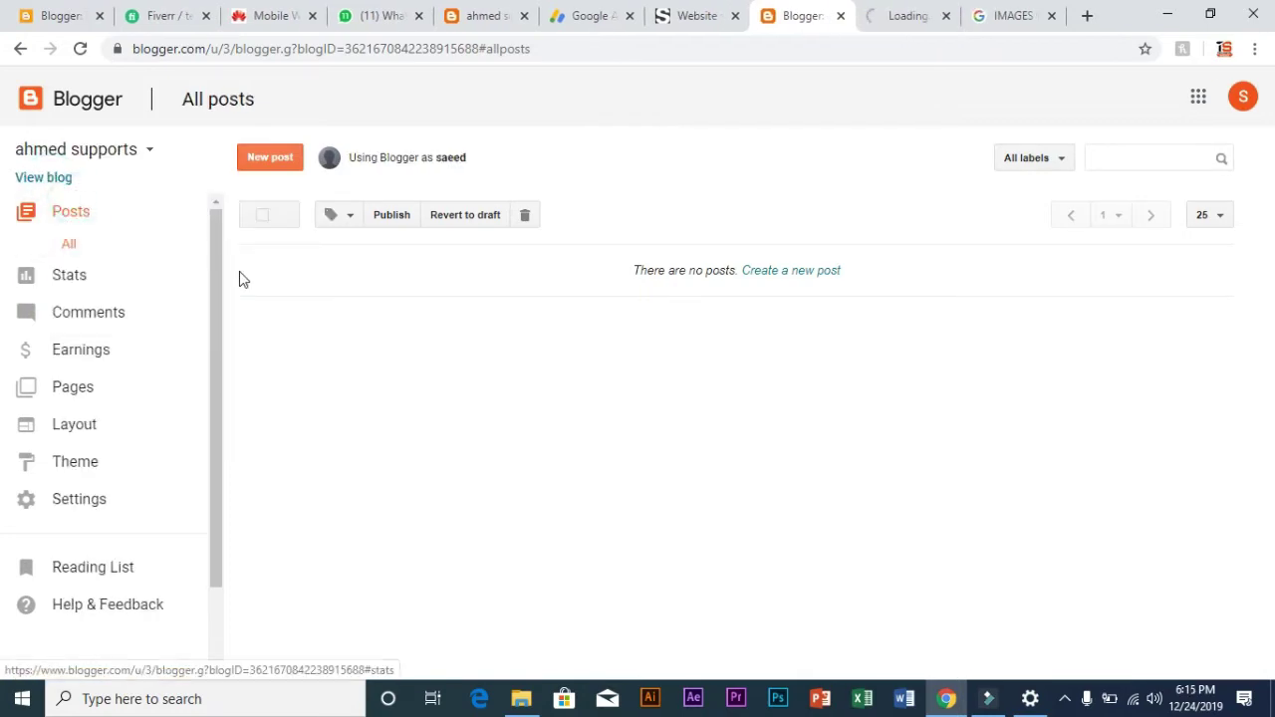
pyautogui.click(891, 18)
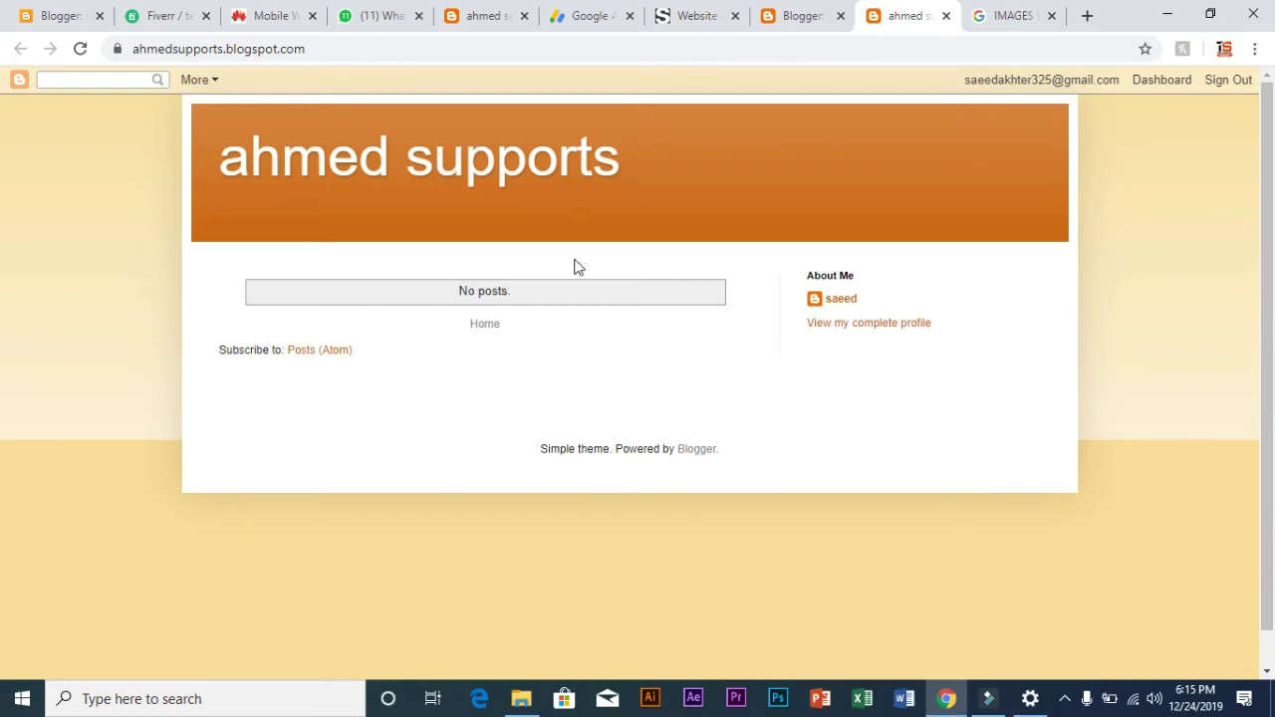
pyautogui.click(797, 15)
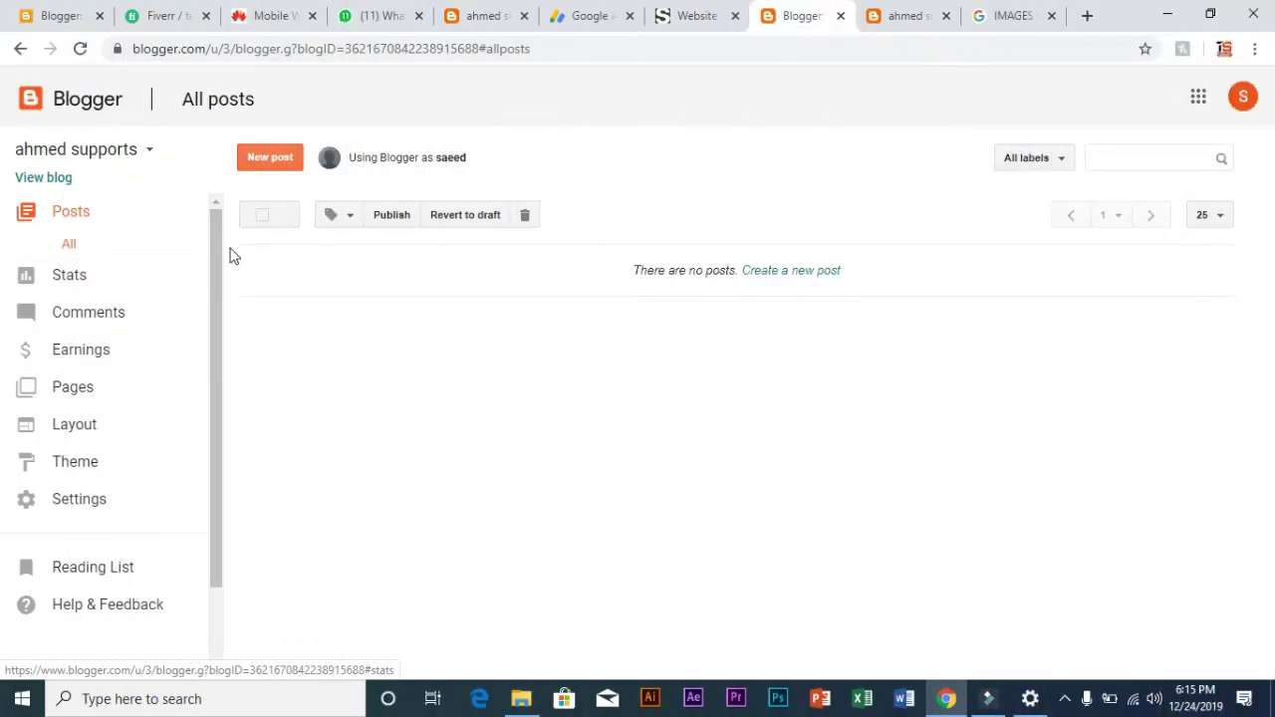
# Open the blog's Layout page and review its Navbar, Header and Cross-Column gadget sections.
pyautogui.moveTo(212, 276); pyautogui.dragTo(213, 290)
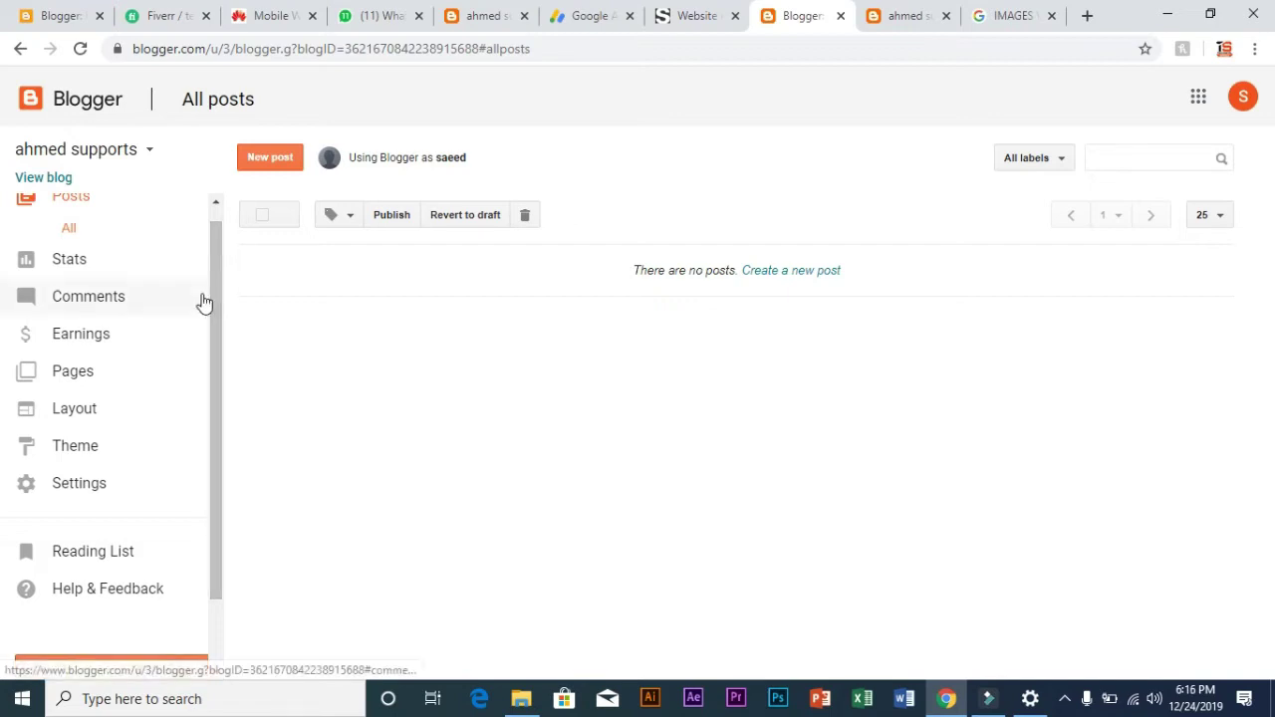
pyautogui.scroll(-1, 149, 348)
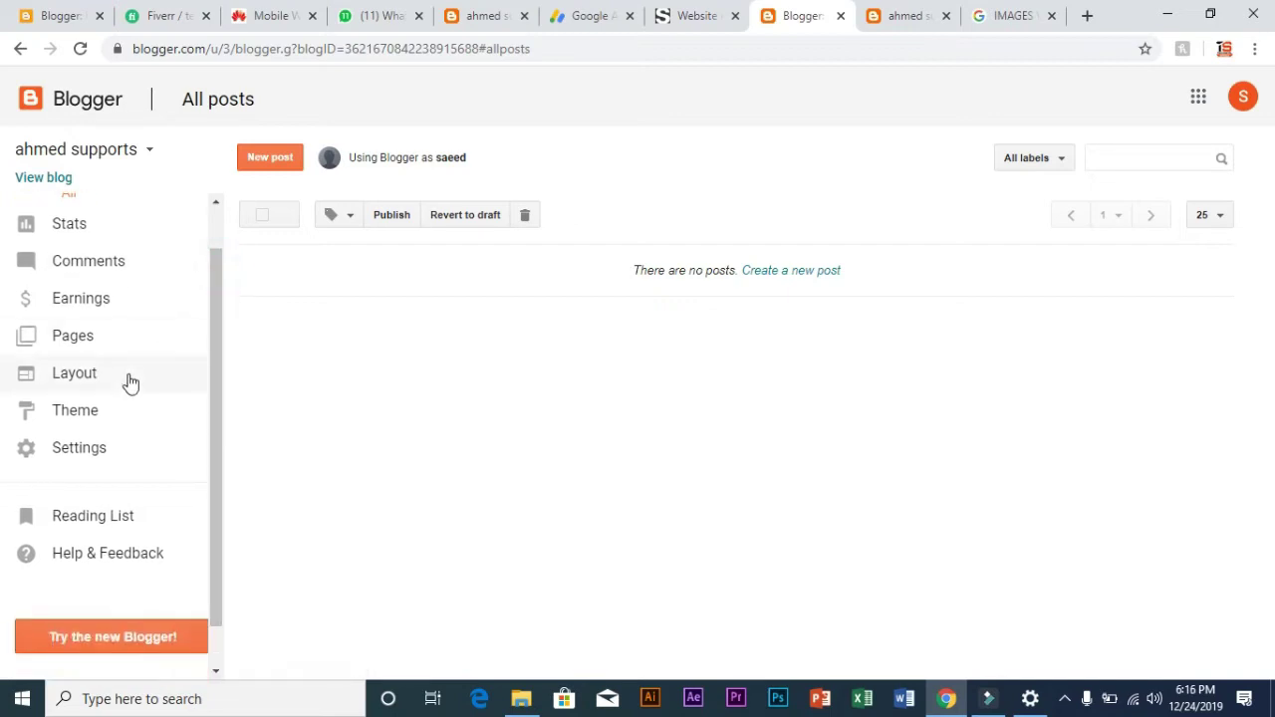
pyautogui.click(128, 375)
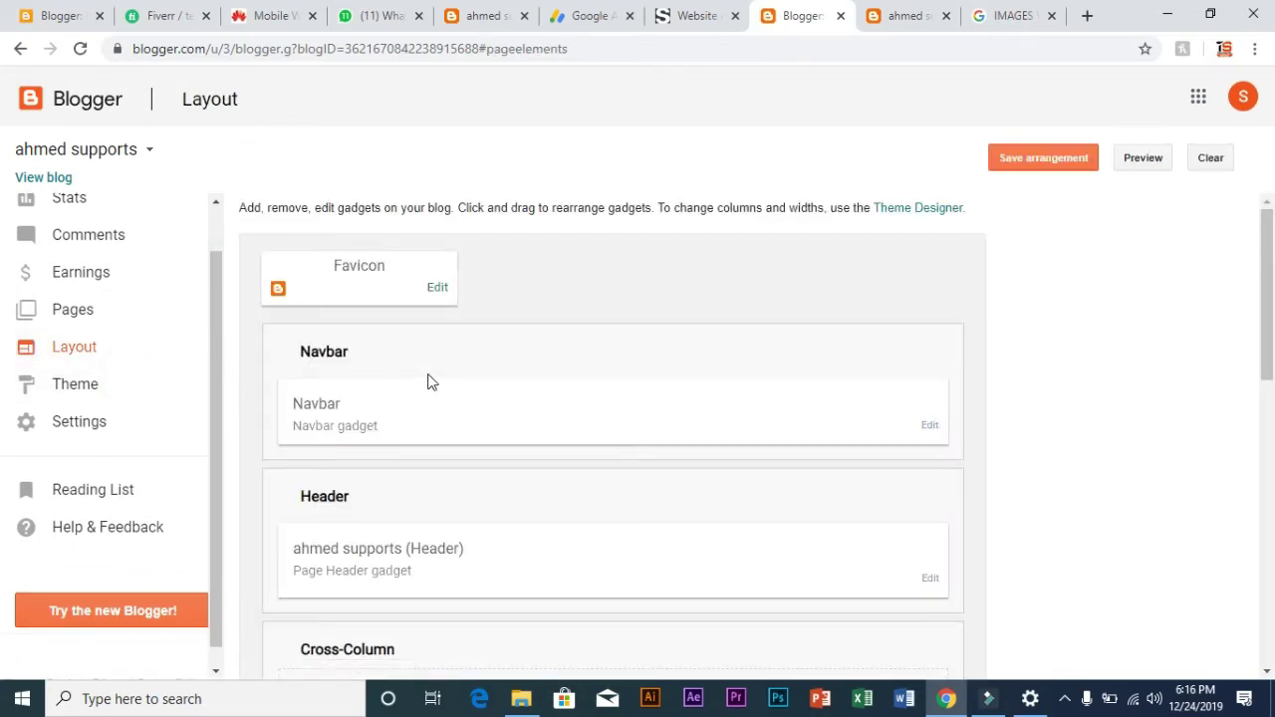
pyautogui.scroll(-1, 428, 380)
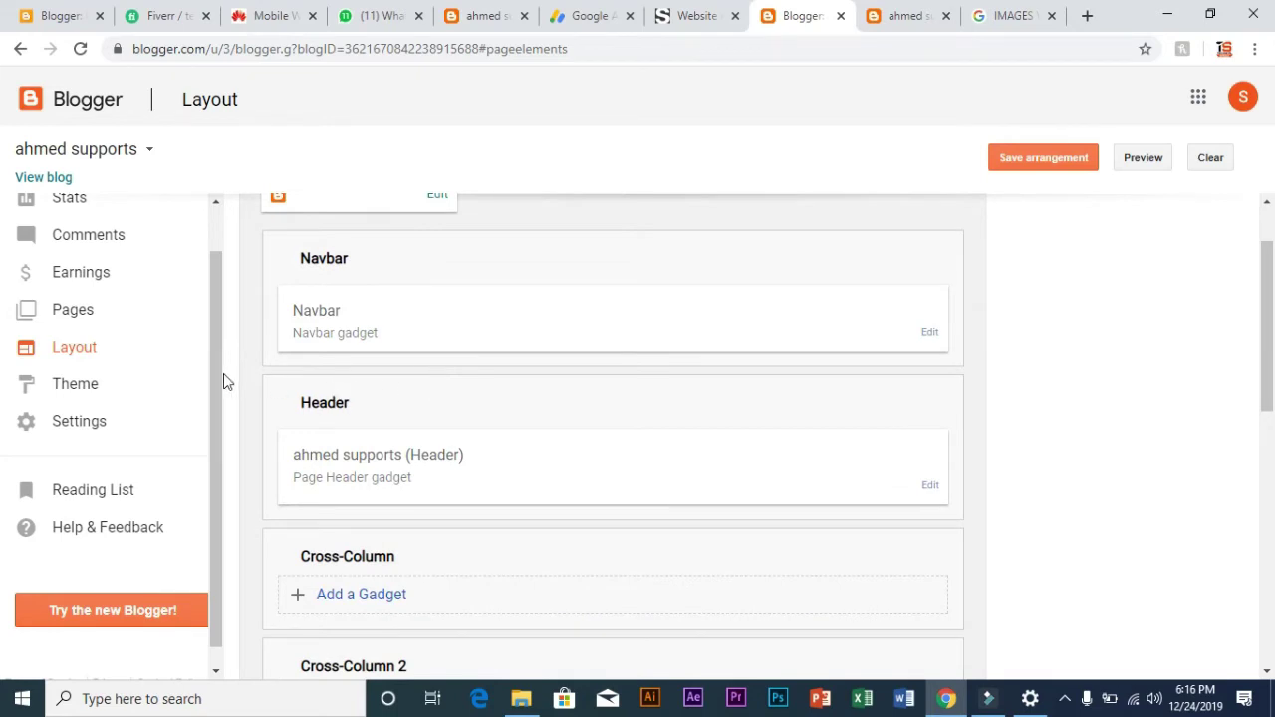
pyautogui.scroll(-1, 216, 409)
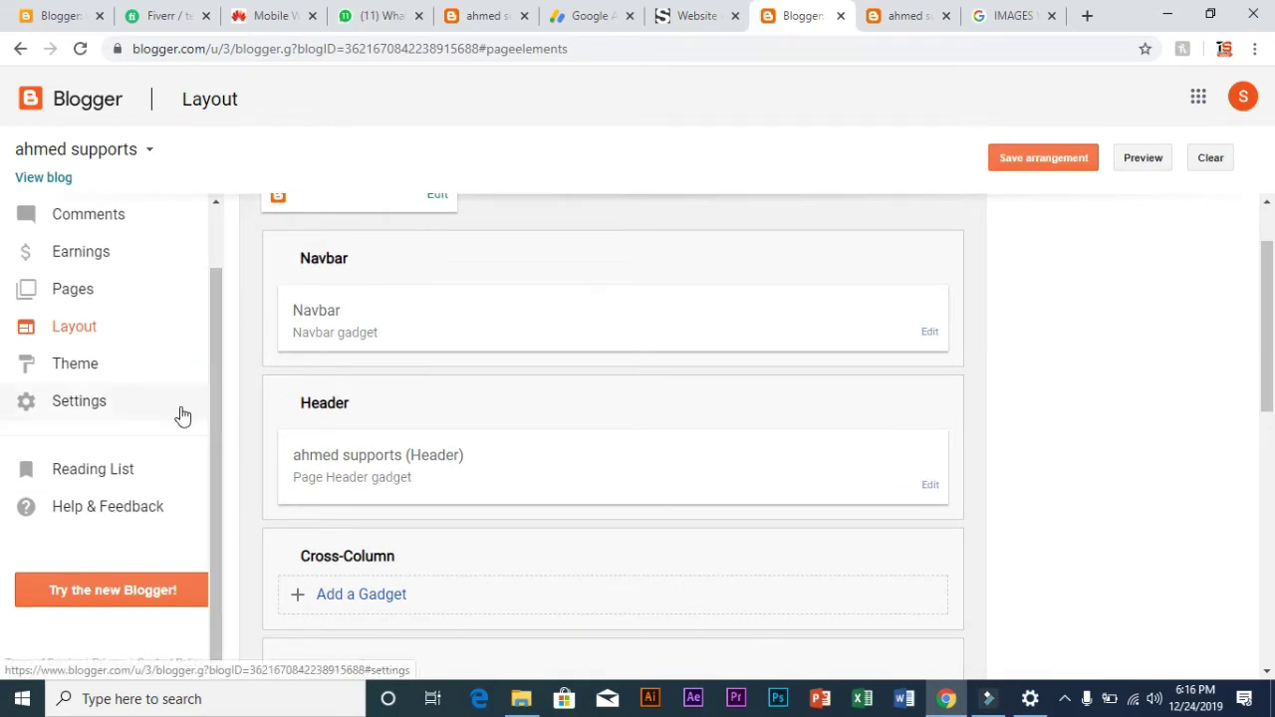
# Open the blog's Basic settings and review the title, publishing, HTTPS and permissions options.
pyautogui.click(150, 404)
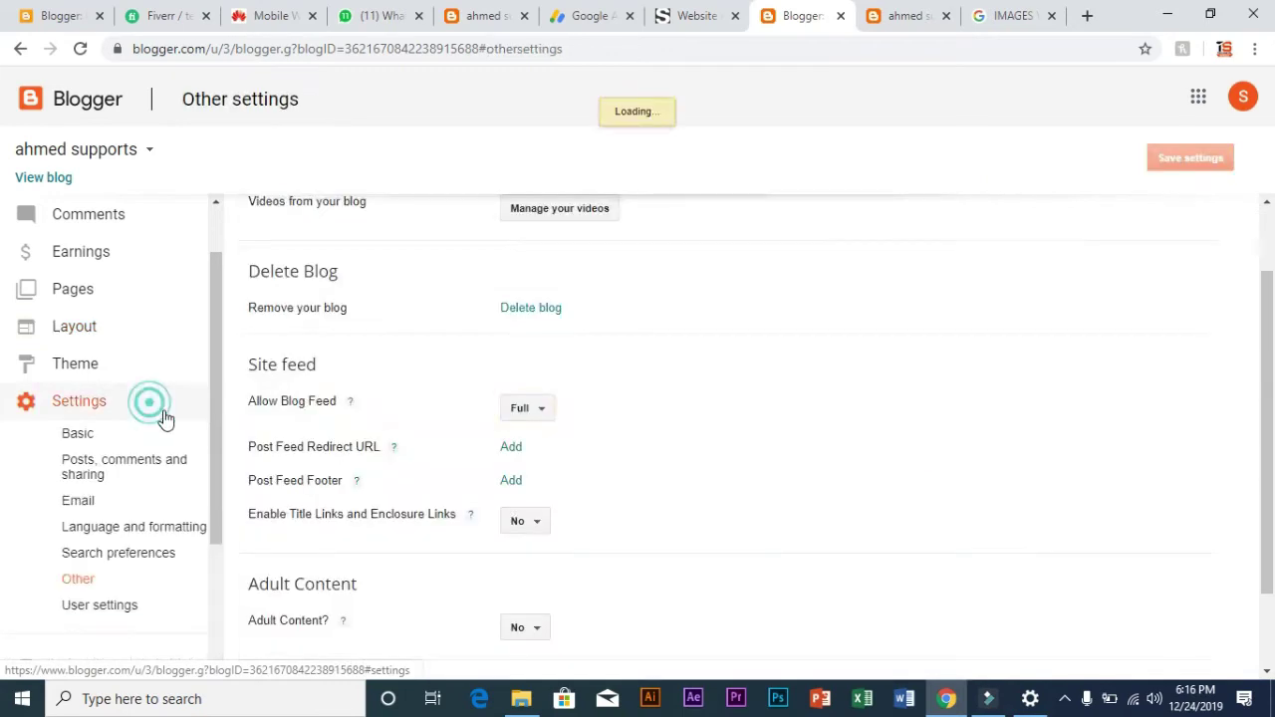
pyautogui.scroll(1, 341, 397)
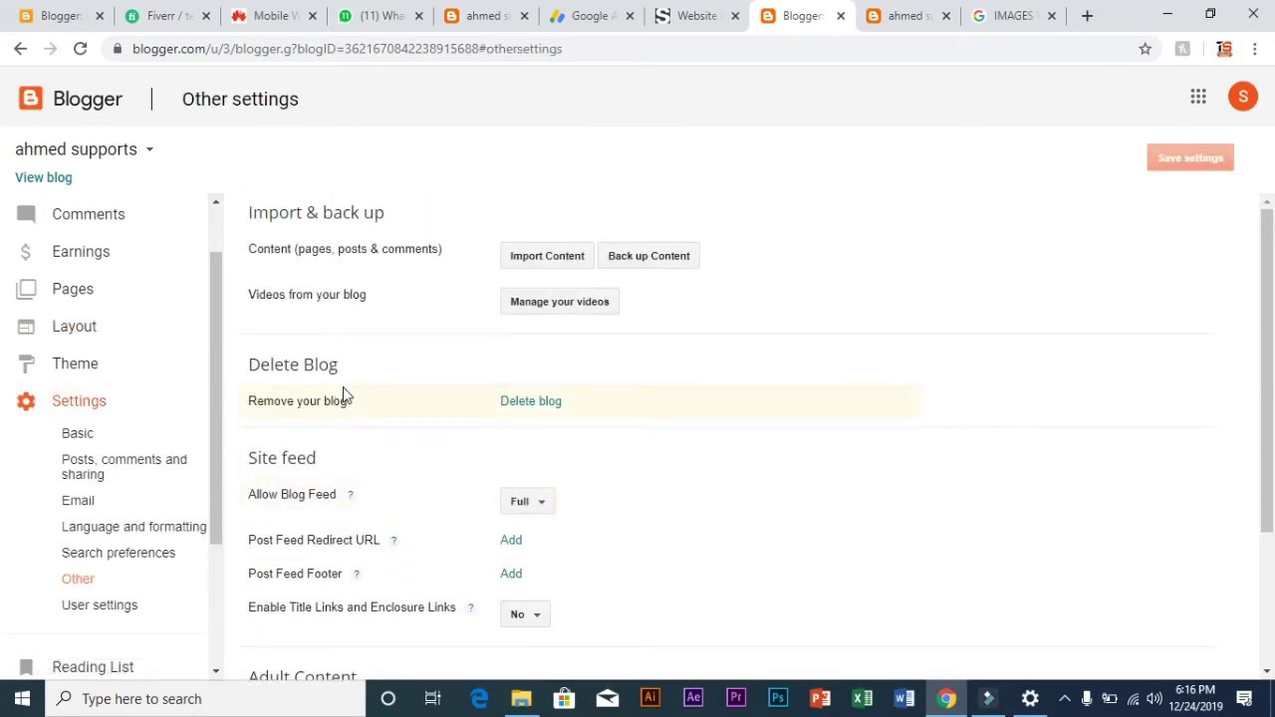
pyautogui.click(80, 436)
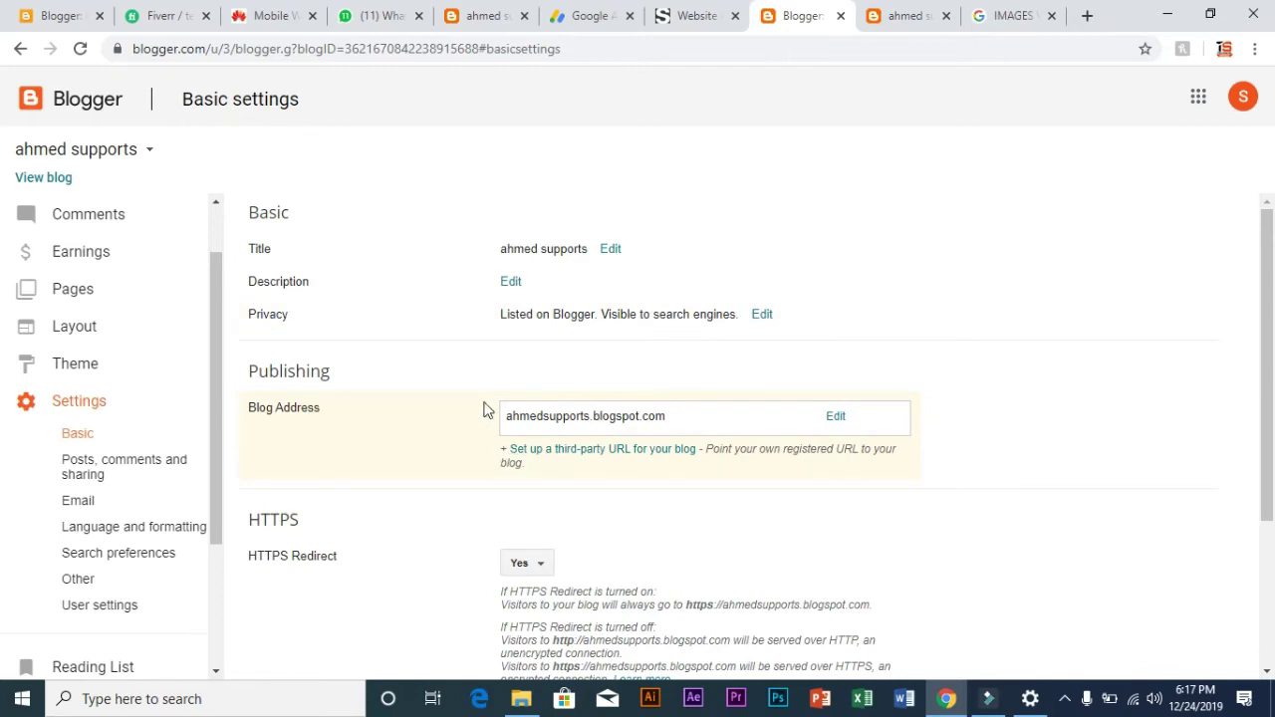
pyautogui.scroll(-1, 1259, 285)
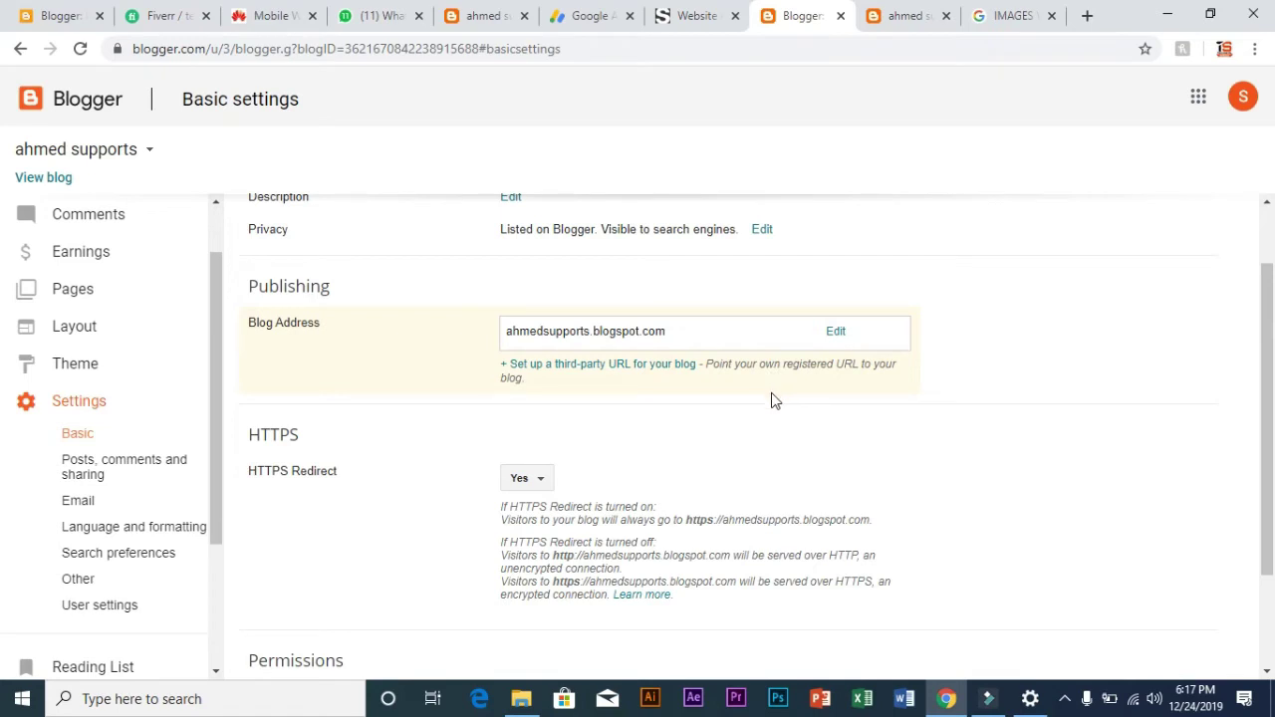
pyautogui.scroll(-1, 429, 388)
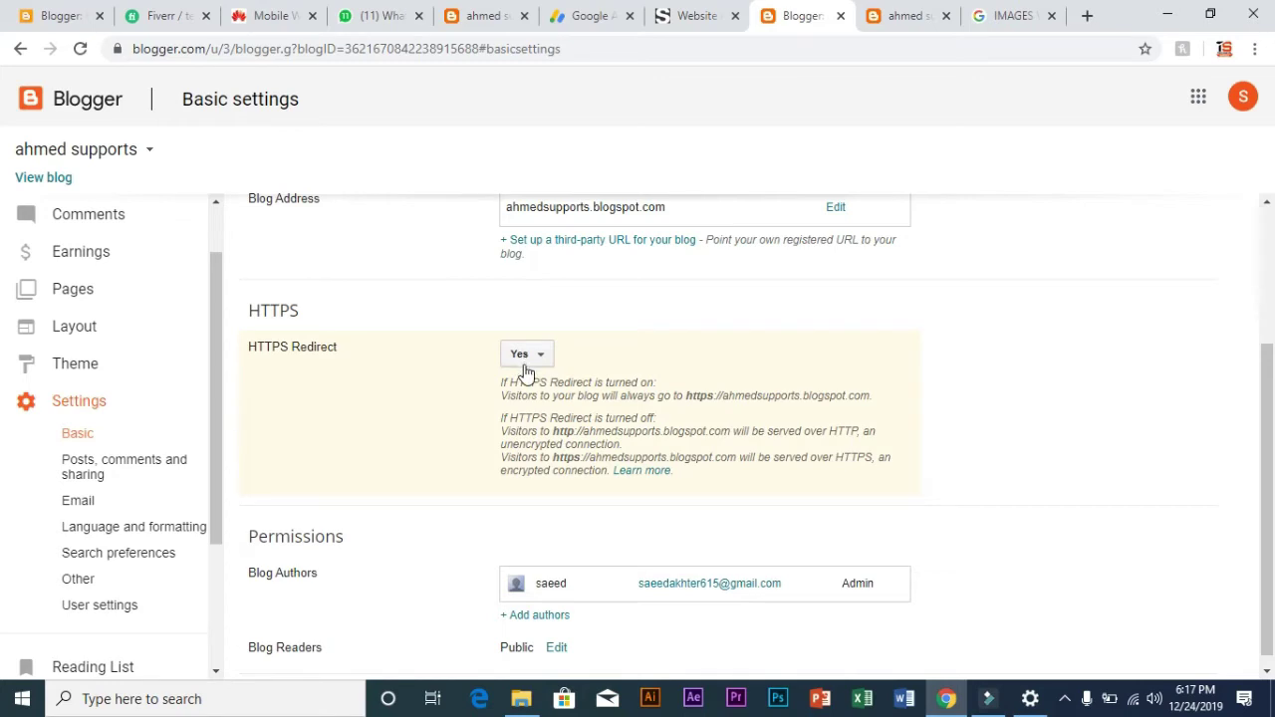
pyautogui.scroll(-1, 539, 381)
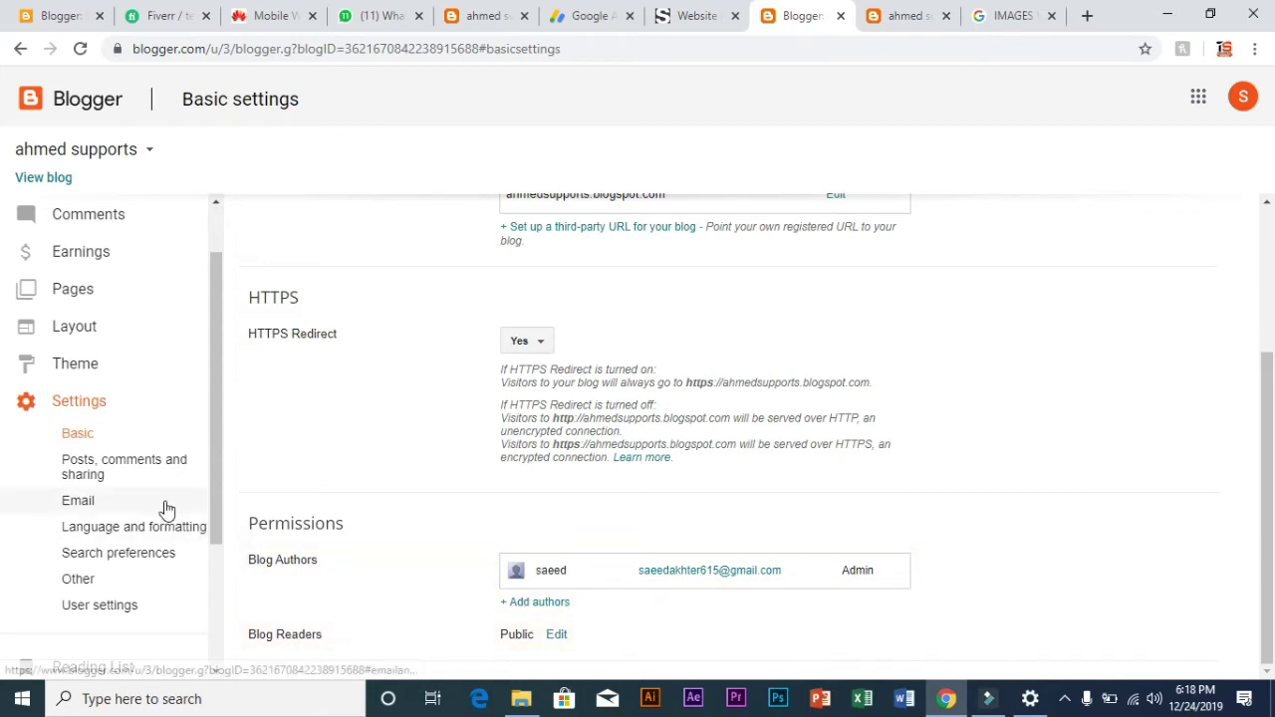
# Open the posts, comments and sharing settings and compare the Lightbox option with the Google results for IMAGES WITH LIGHTBOX.
pyautogui.click(125, 472)
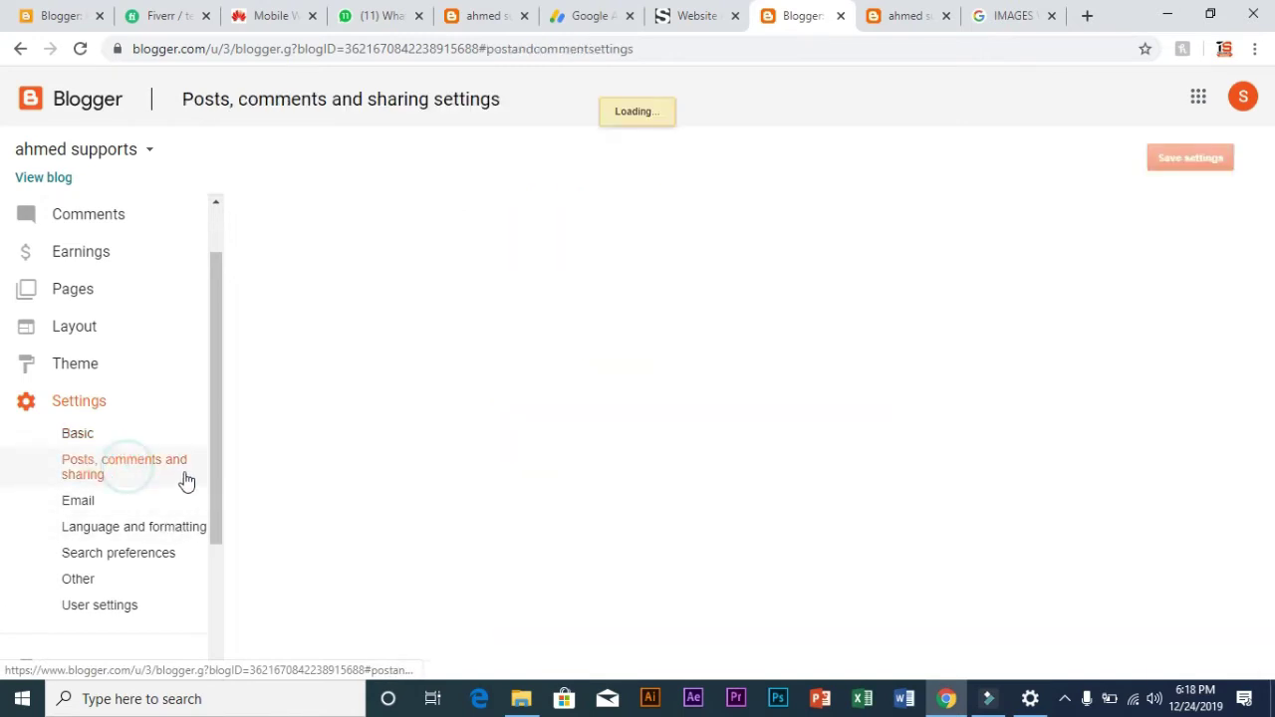
pyautogui.moveTo(219, 385); pyautogui.dragTo(217, 351)
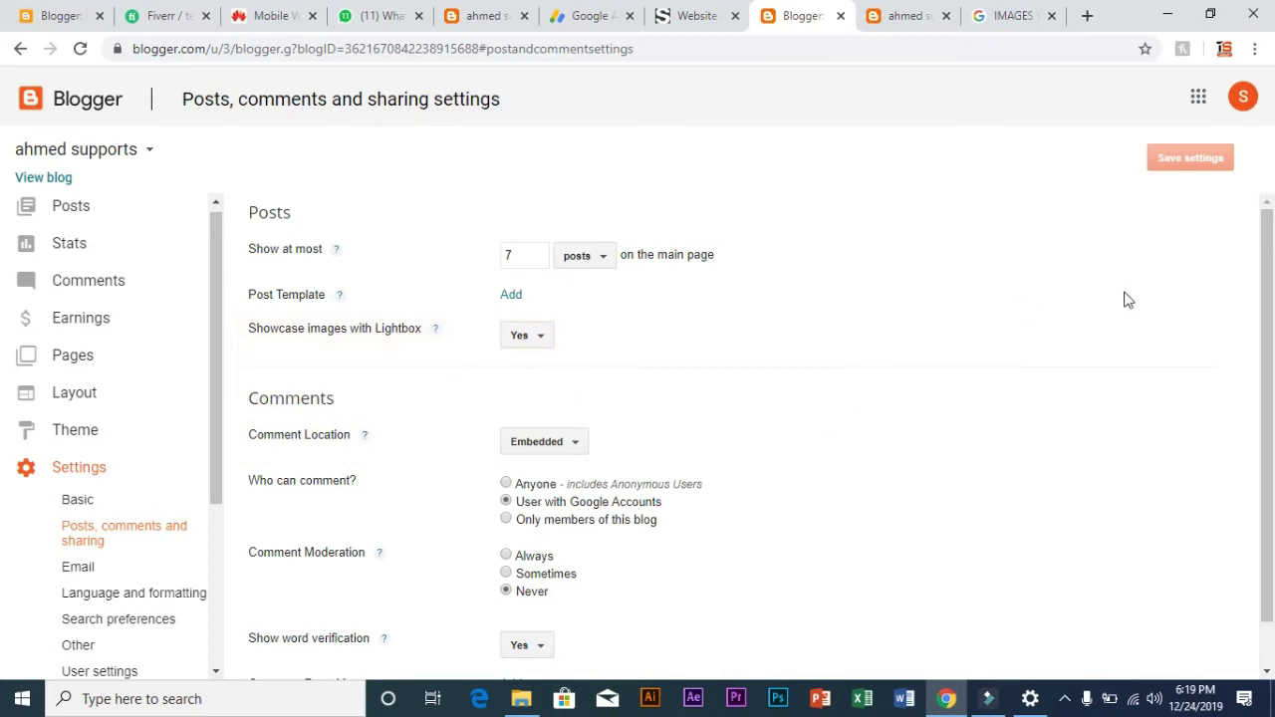
pyautogui.click(1004, 18)
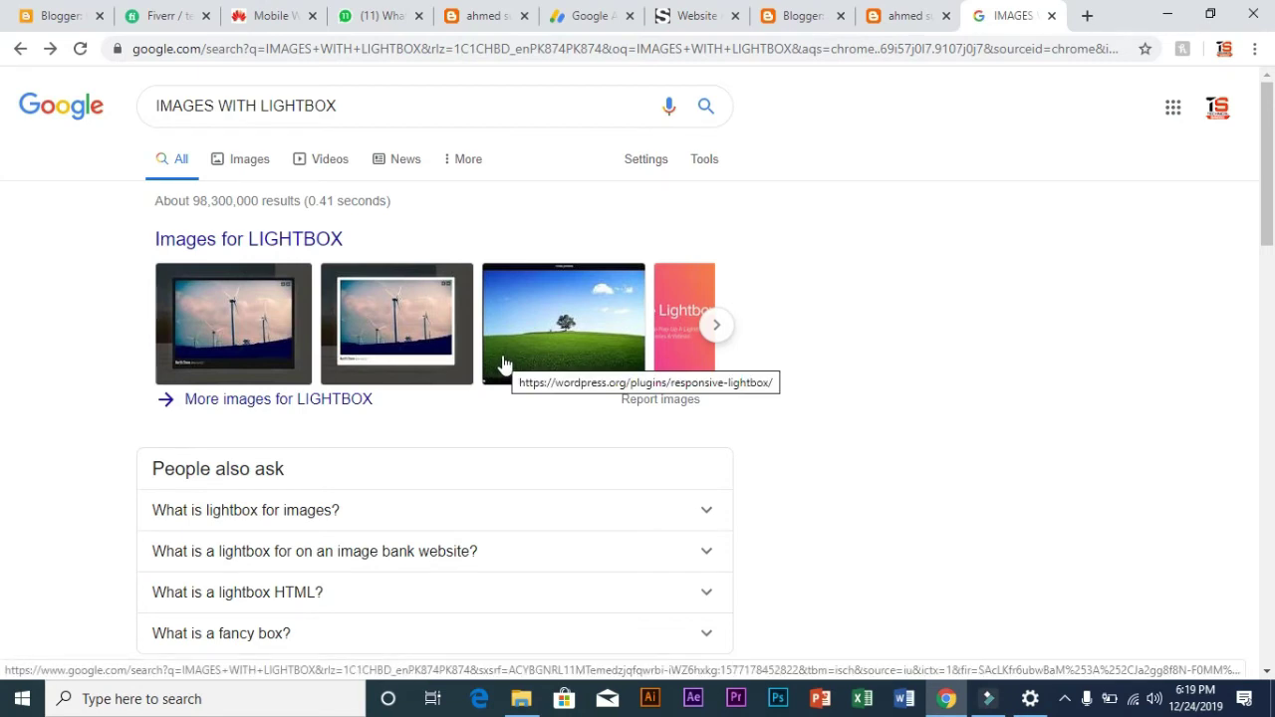
pyautogui.click(877, 10)
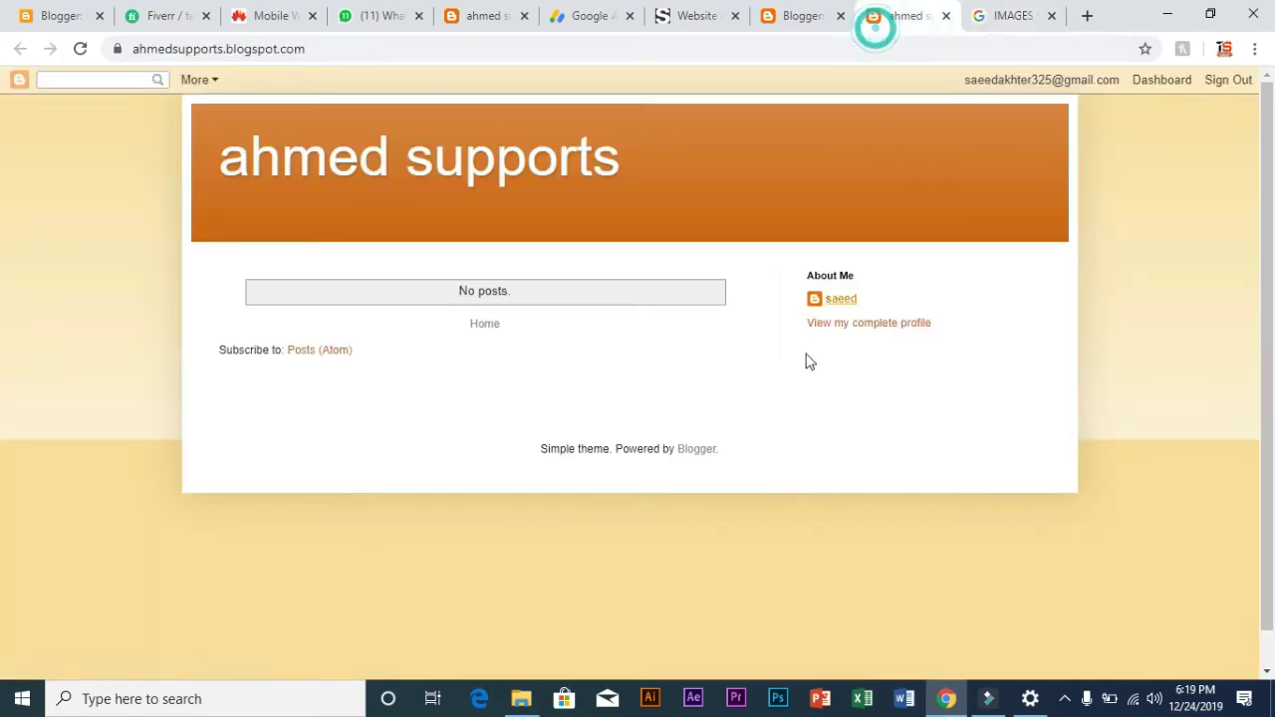
pyautogui.click(801, 13)
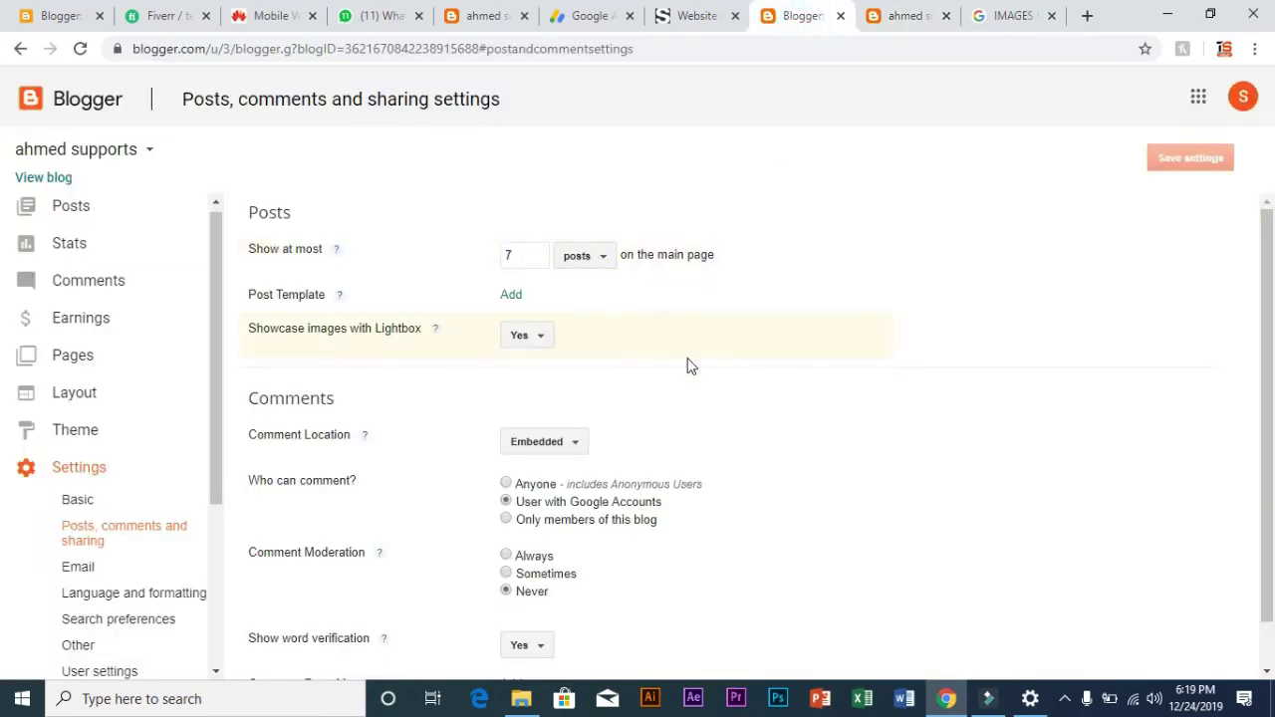
# Review the comment location, commenter permission, moderation and word verification options in the Comments section.
pyautogui.scroll(-1, 686, 371)
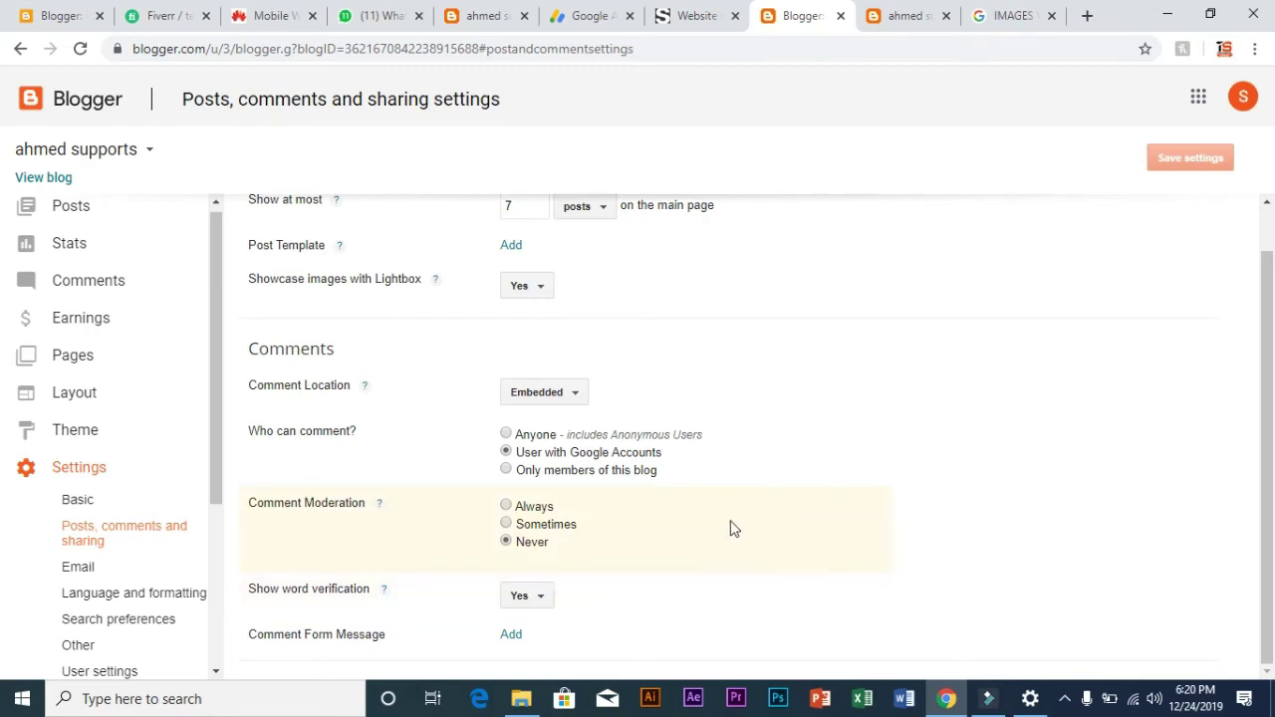
pyautogui.scroll(1, 650, 498)
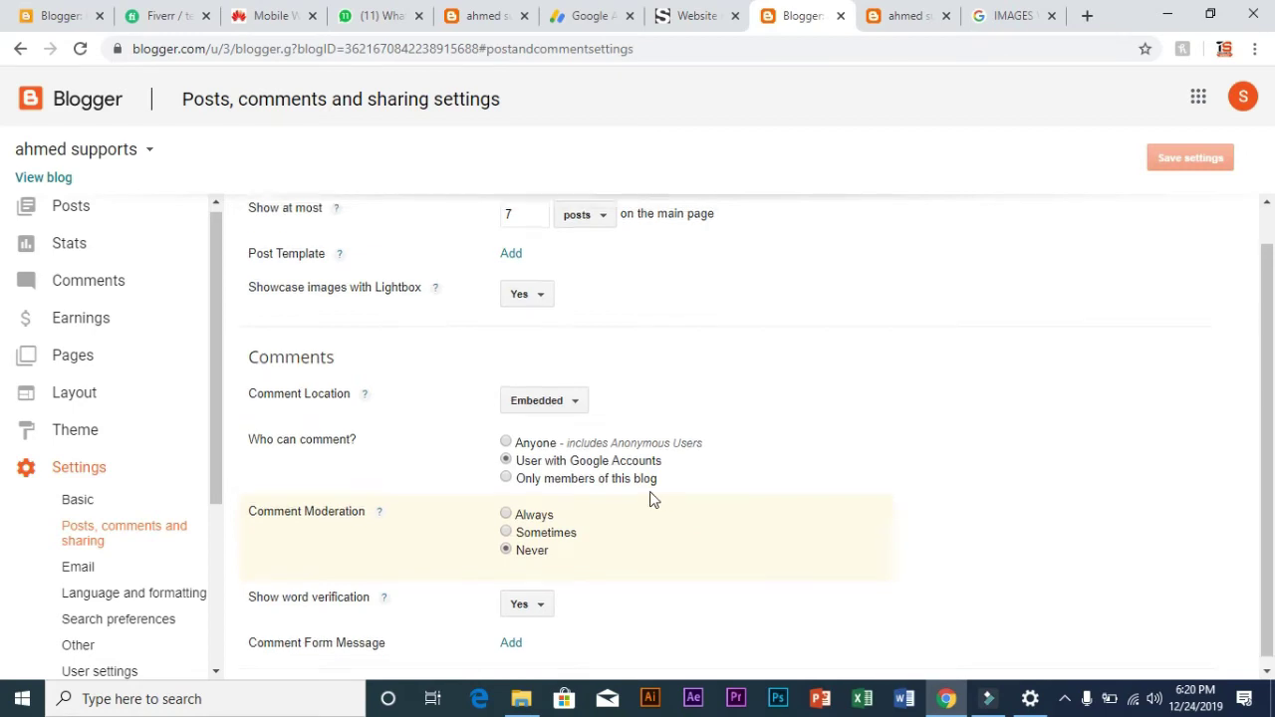
pyautogui.scroll(-1, 653, 499)
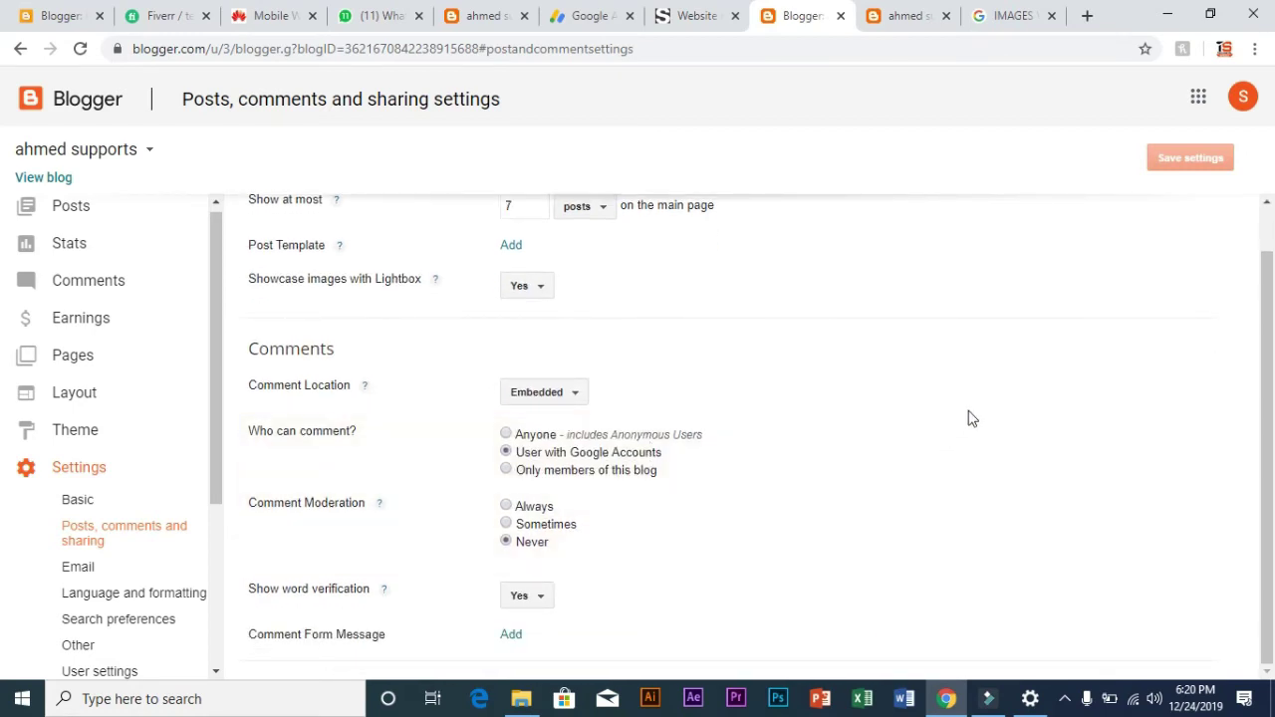
# Review the blog's Email settings and open the Language and formatting settings.
pyautogui.click(80, 568)
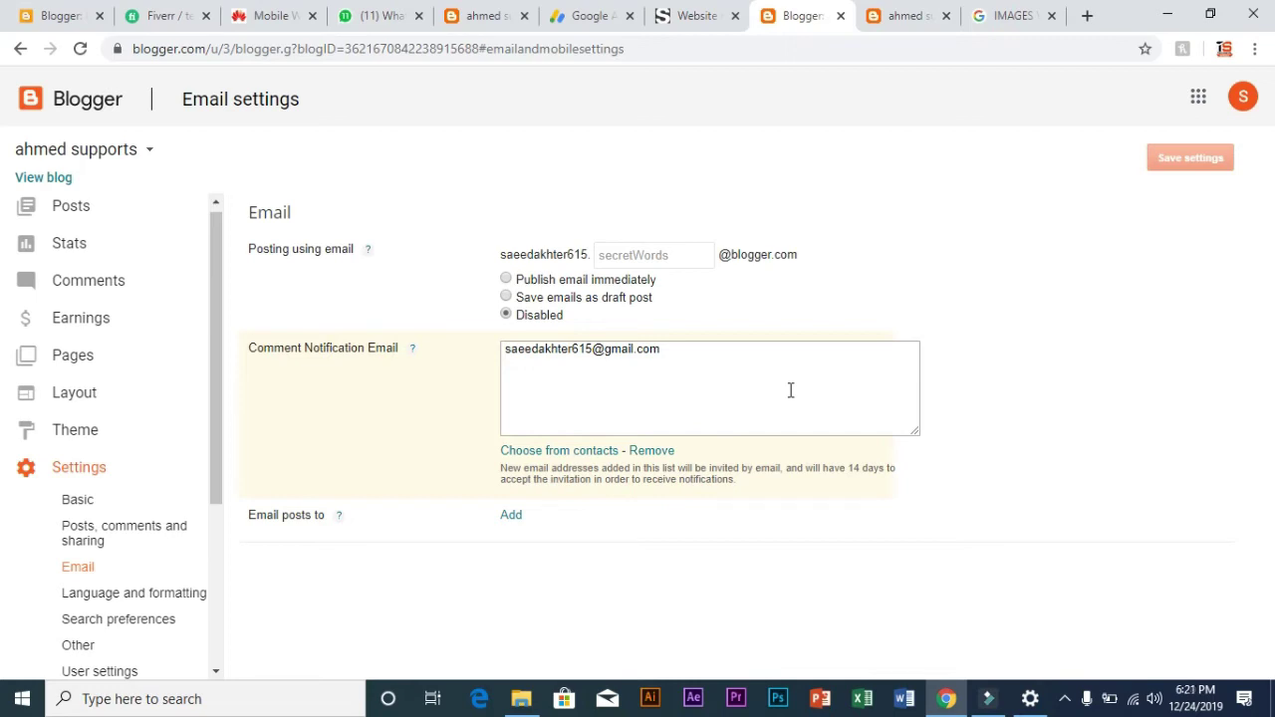
pyautogui.moveTo(219, 431); pyautogui.dragTo(213, 503)
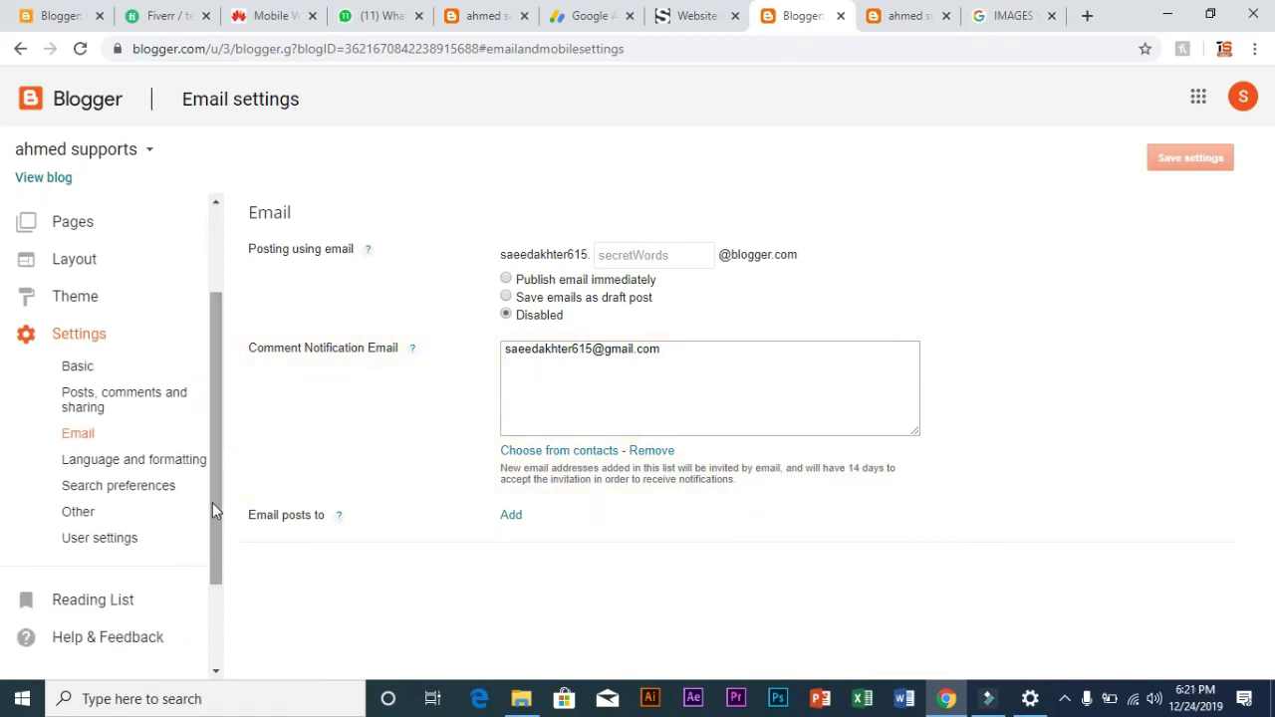
pyautogui.click(162, 460)
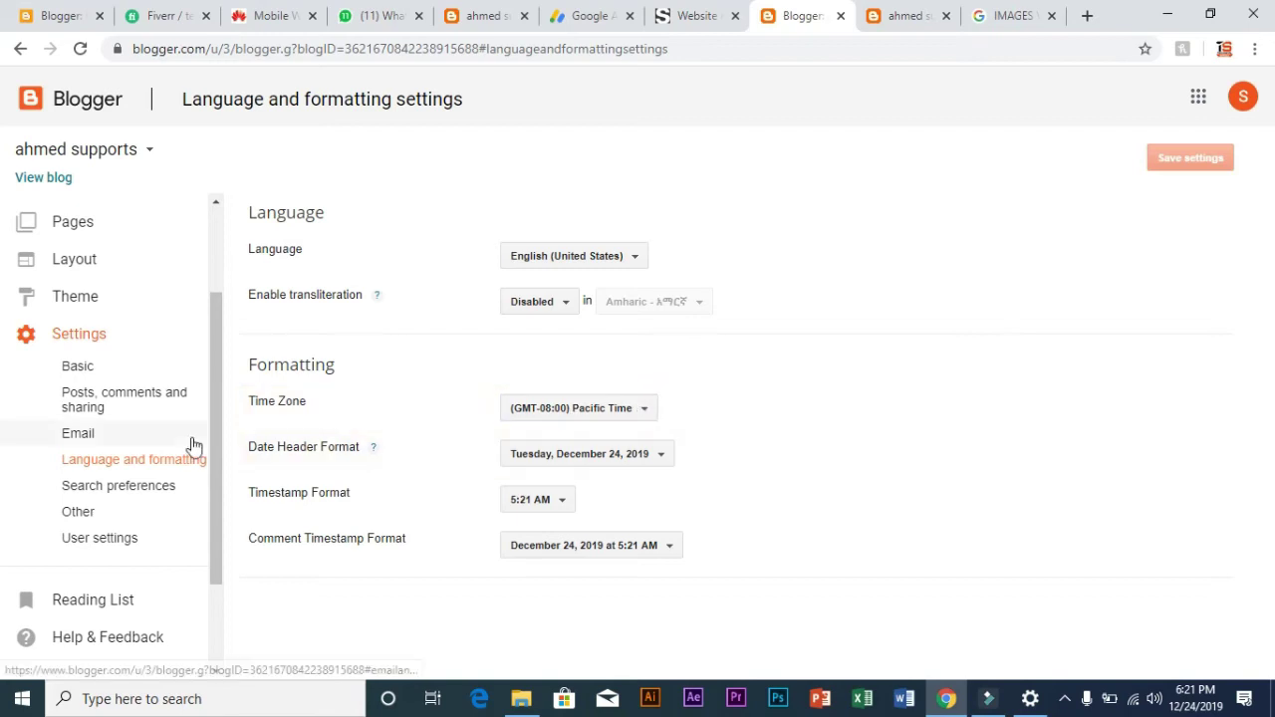
# Open the Search preferences and review the meta tags, redirection, crawler and monetization options.
pyautogui.click(157, 489)
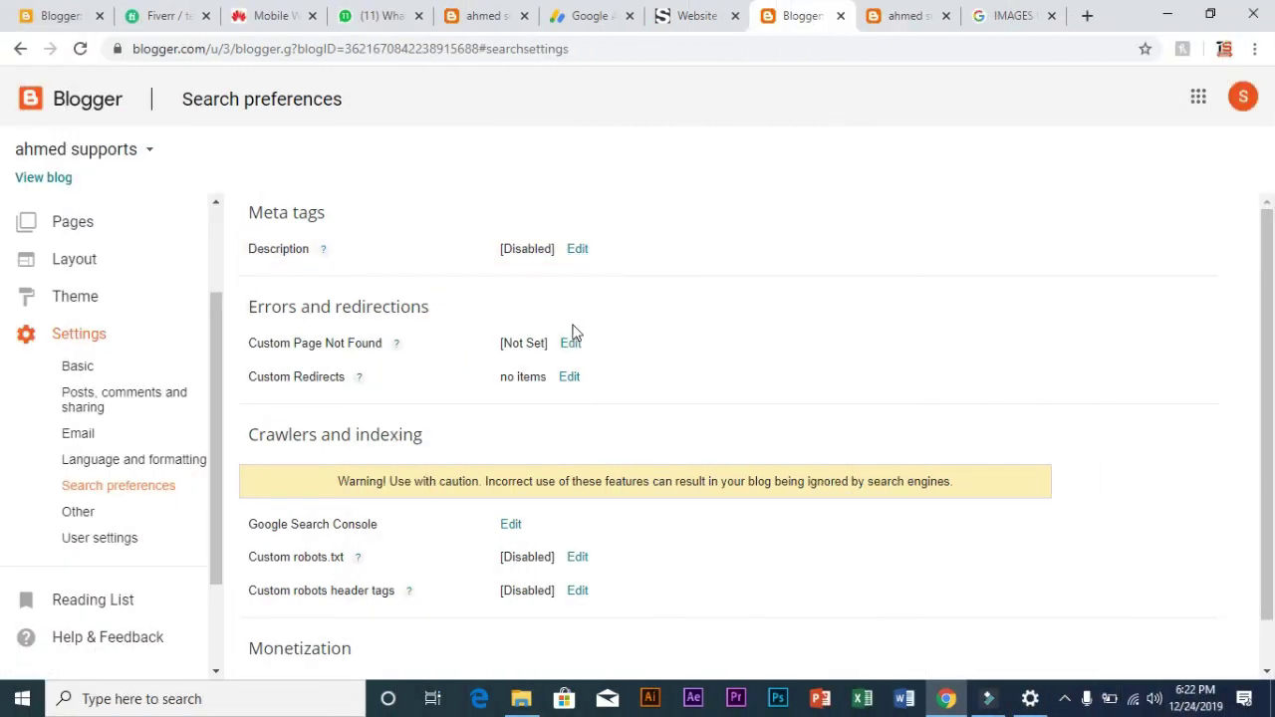
pyautogui.scroll(-1, 561, 317)
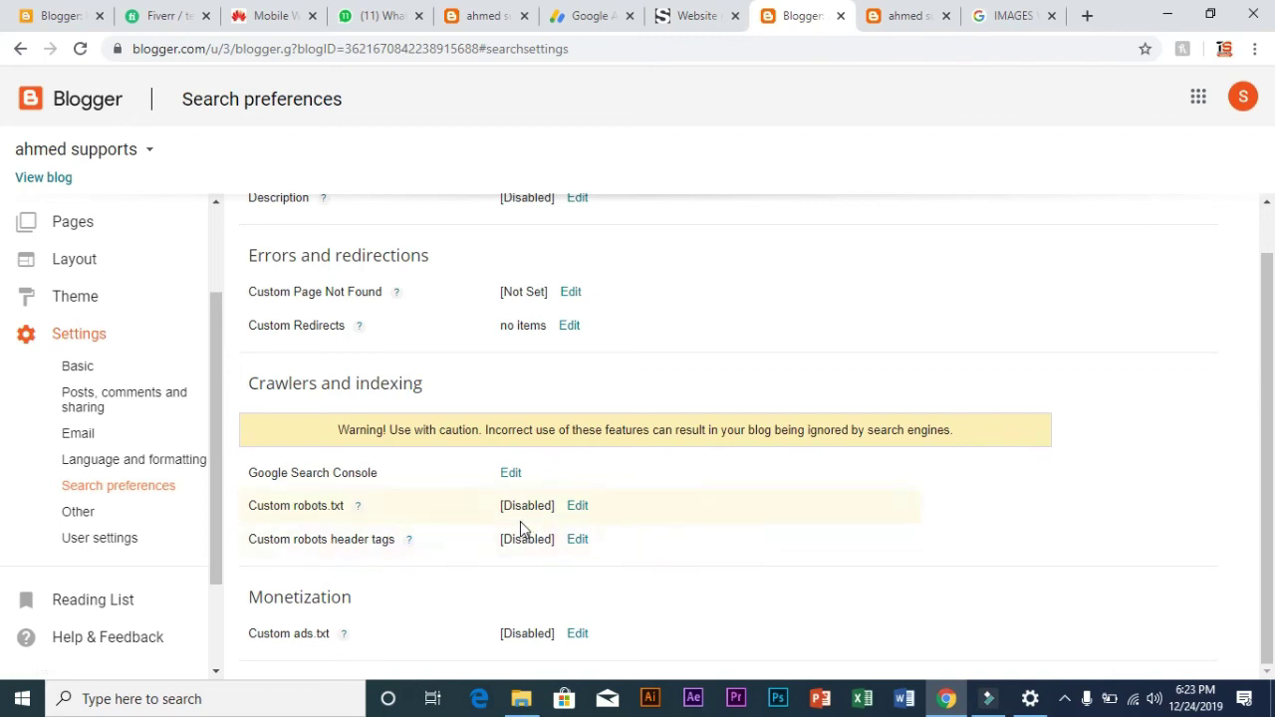
pyautogui.scroll(1, 520, 522)
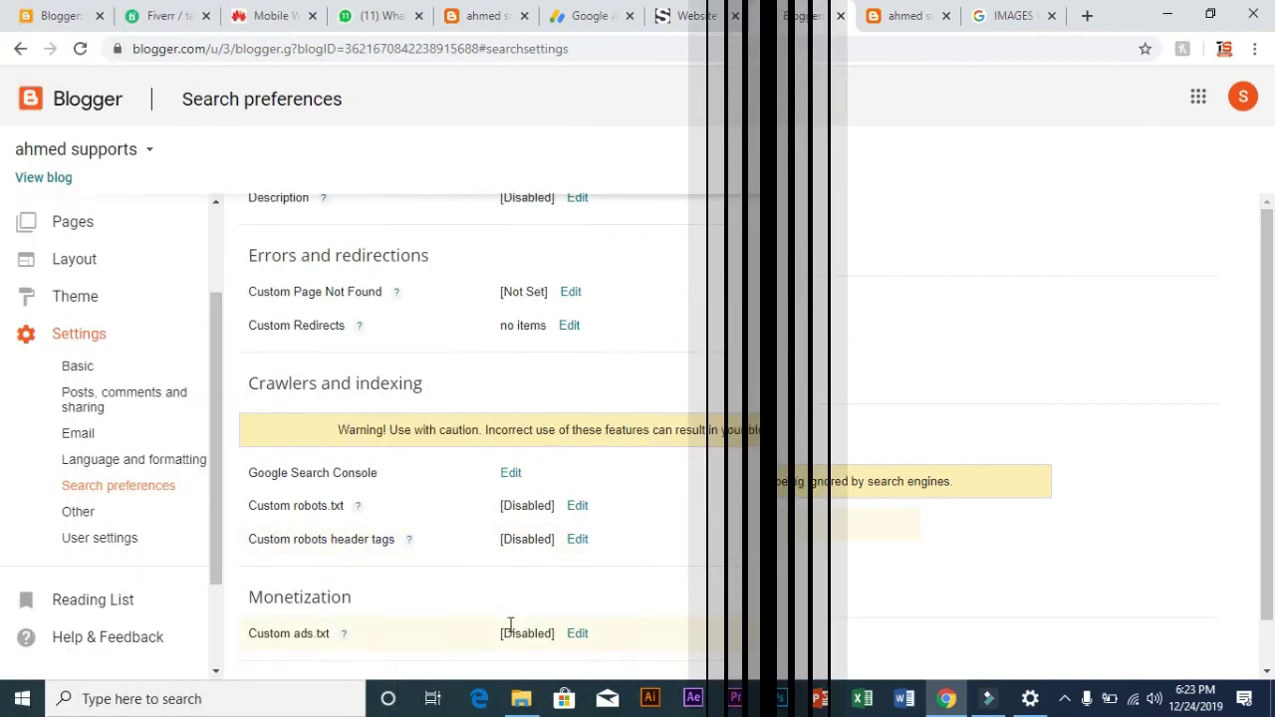
# Open the Other settings and review the import and backup, site feed, adult content and Google Analytics options.
pyautogui.click(96, 513)
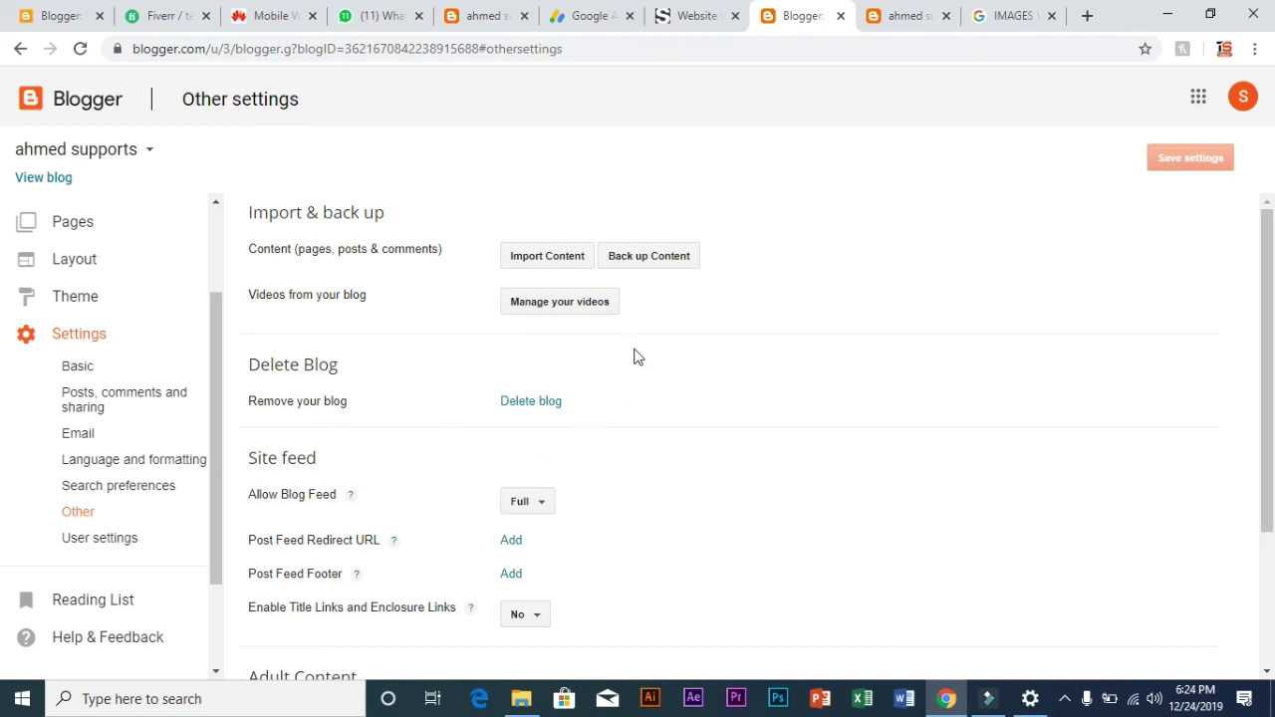
pyautogui.scroll(-2, 589, 422)
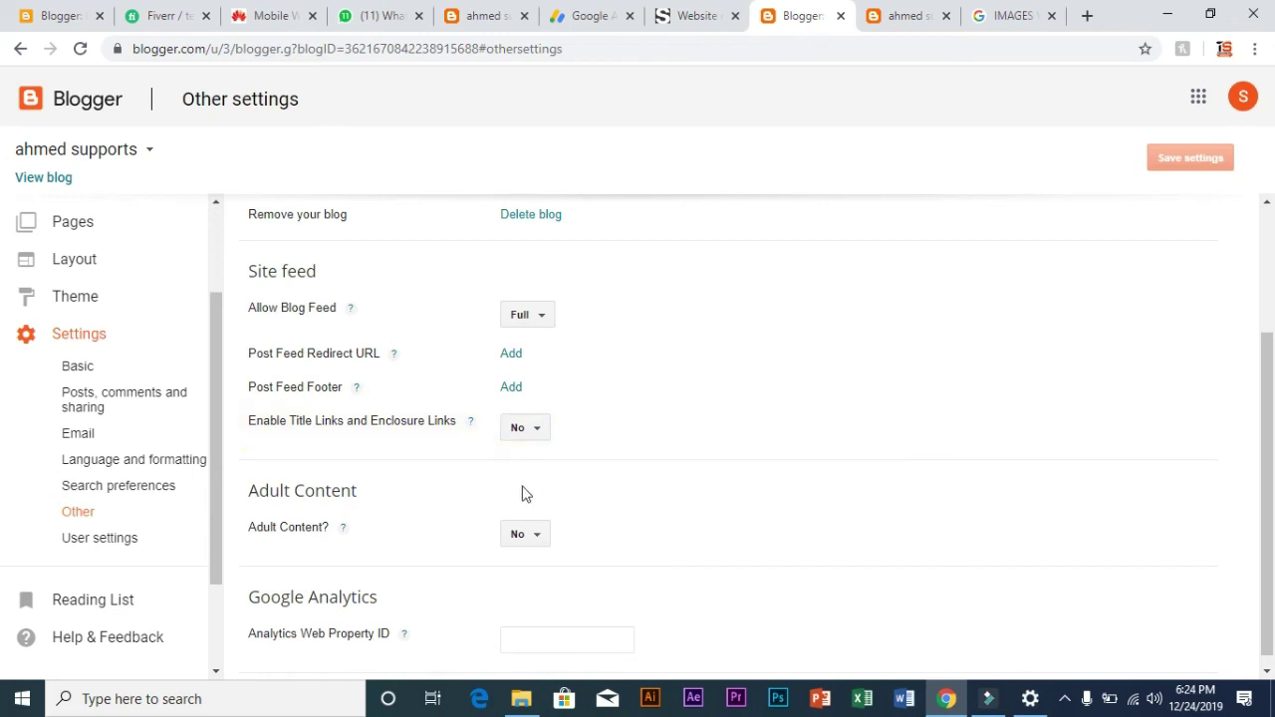
pyautogui.scroll(-1, 524, 483)
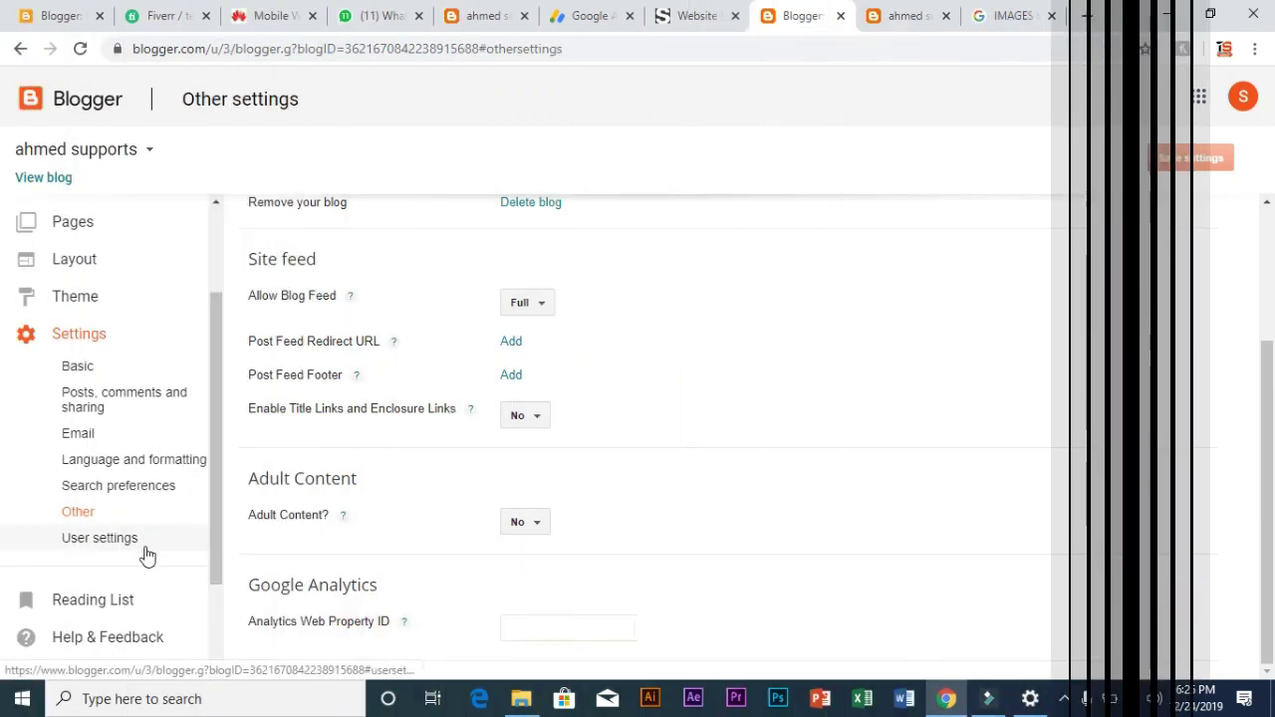
# Set Use Blogger Draft to Yes in the User settings.
pyautogui.click(142, 545)
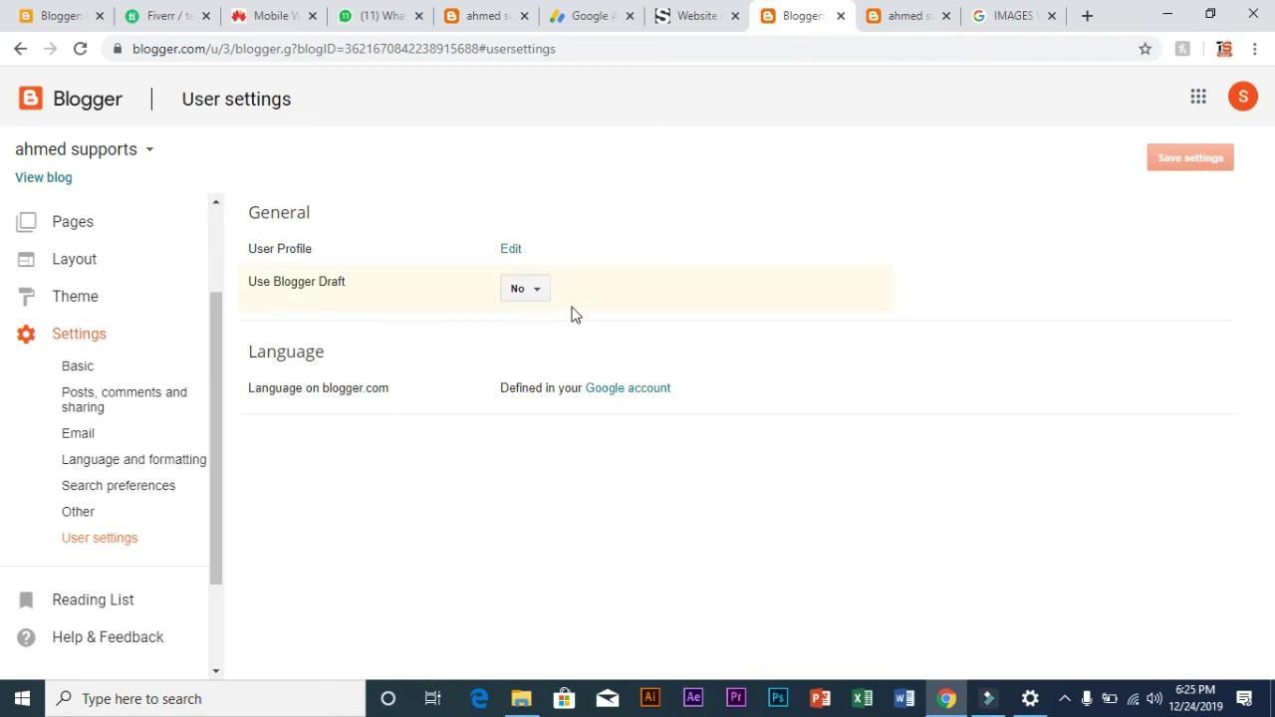
pyautogui.click(527, 289)
pyautogui.click(528, 323)
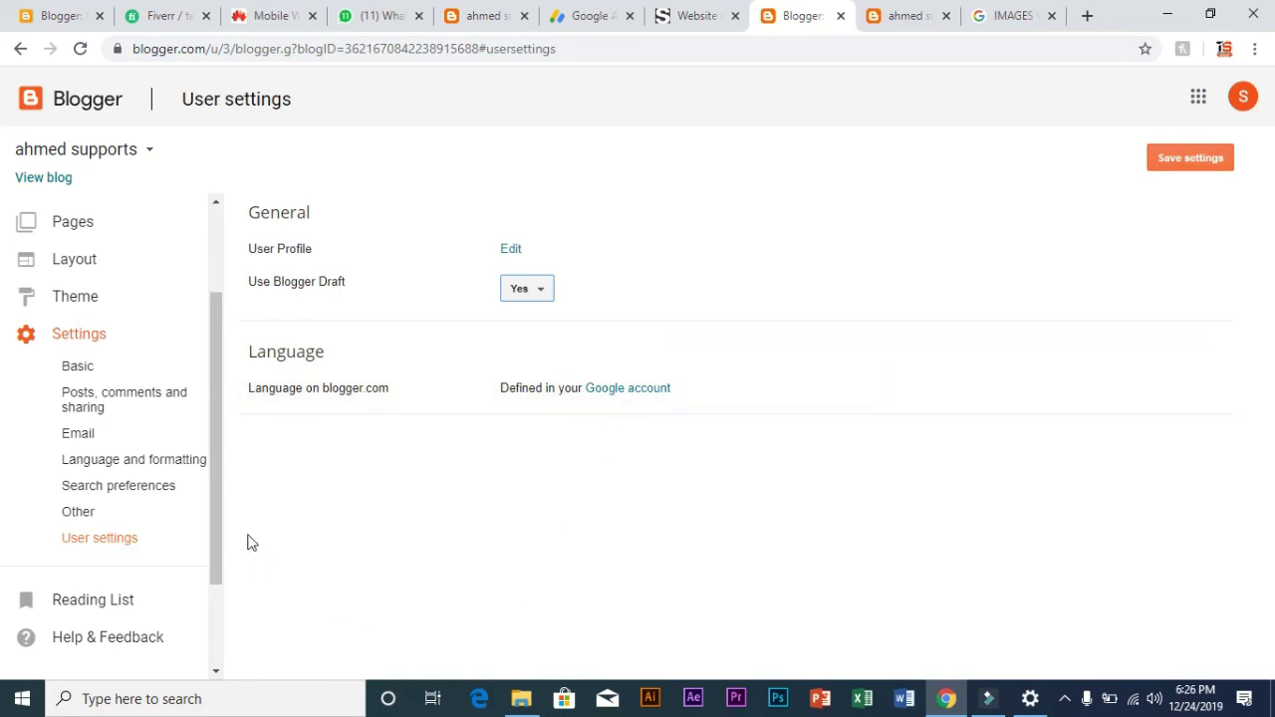
pyautogui.moveTo(214, 561); pyautogui.dragTo(239, 421)
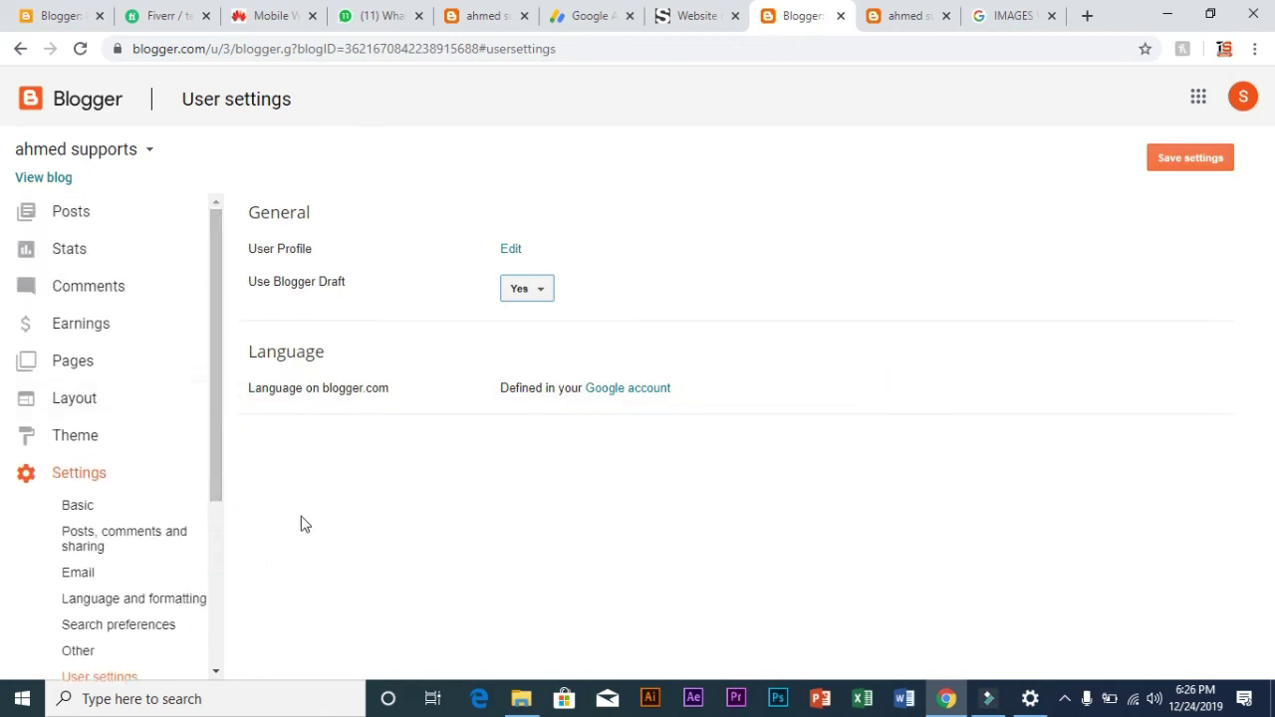